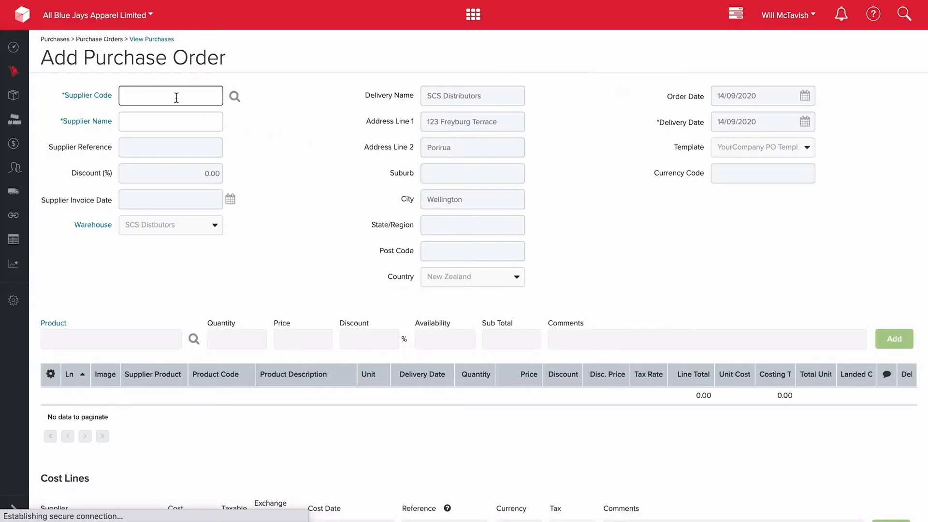
# Select STEELANDTUBE as the purchase order's supplier and add a line for 10 units of the Easymix40kg cement product.
pyautogui.write('ste')
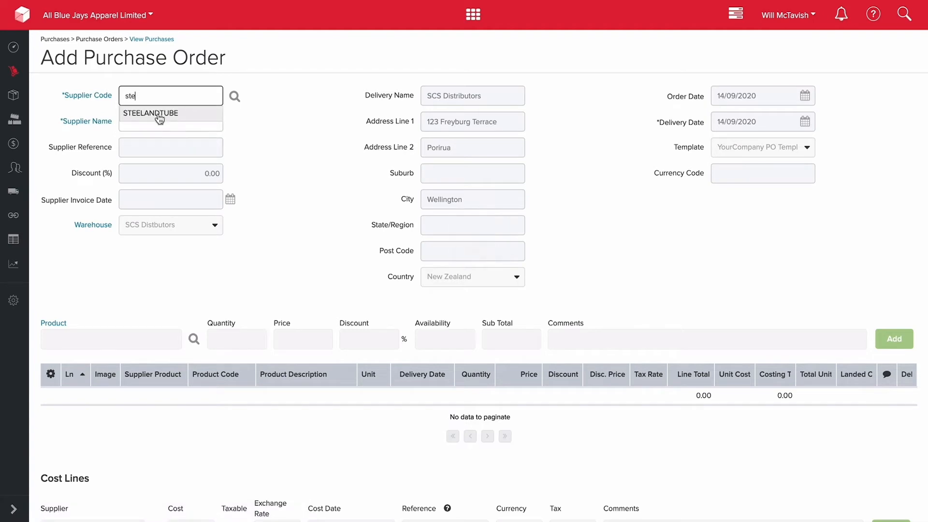
pyautogui.click(160, 116)
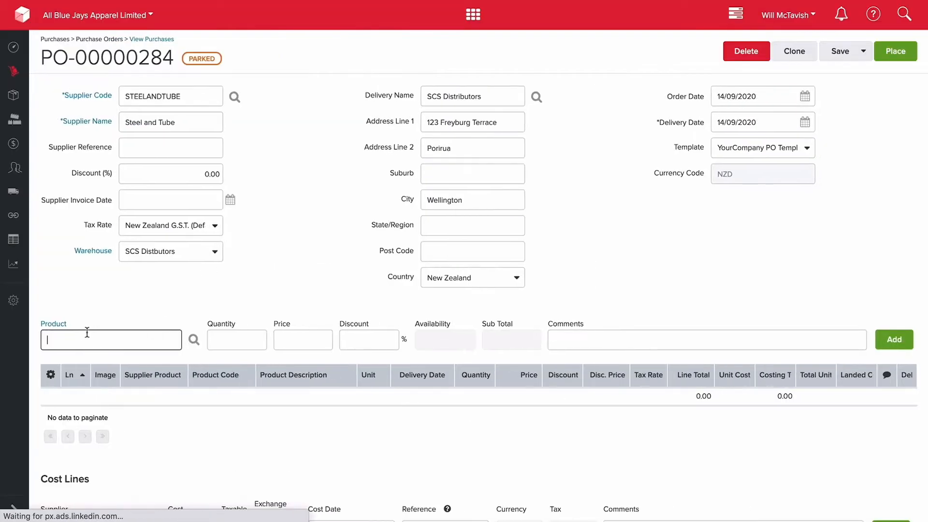
pyautogui.write('40')
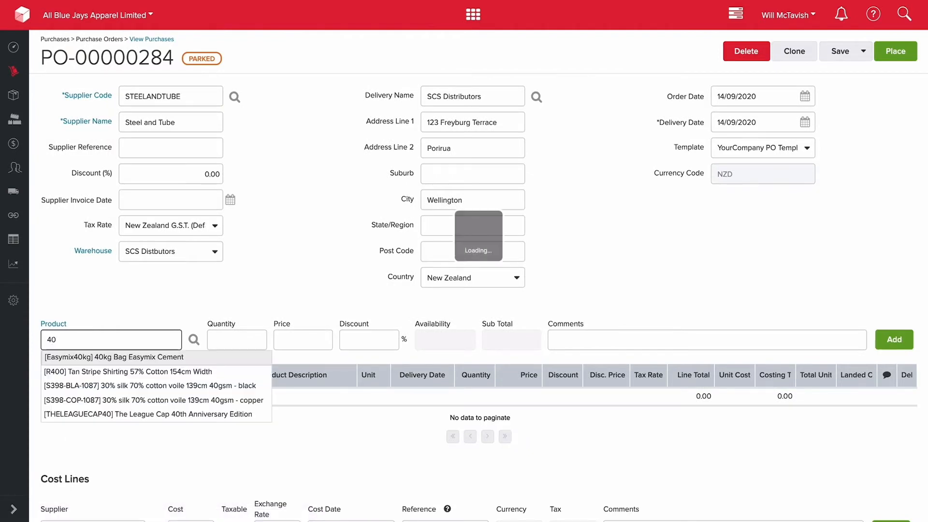
pyautogui.click(114, 362)
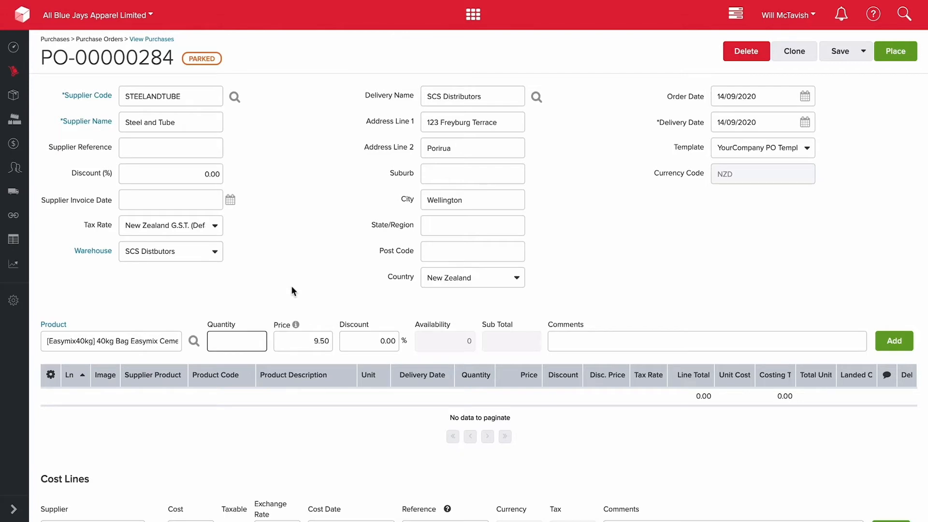
pyautogui.write('10')
pyautogui.press('Tab')
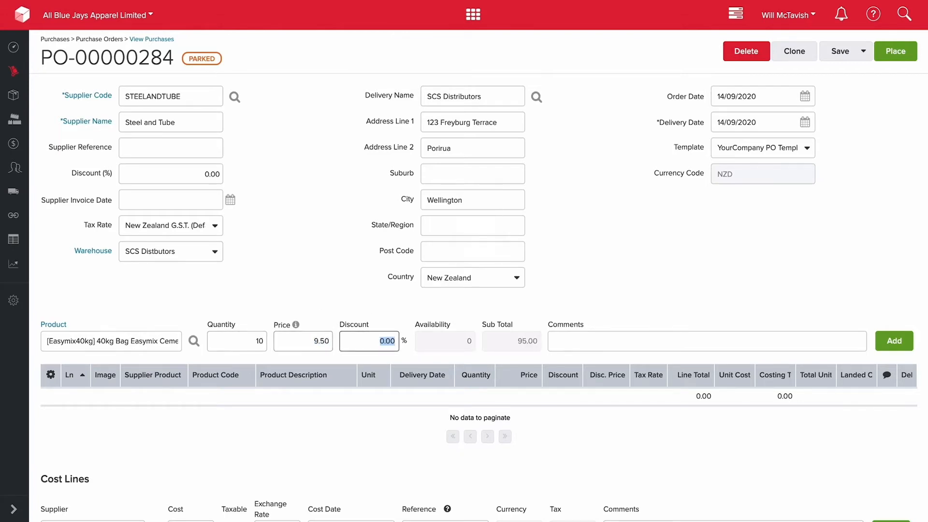
pyautogui.press('Tab')
pyautogui.click(884, 343)
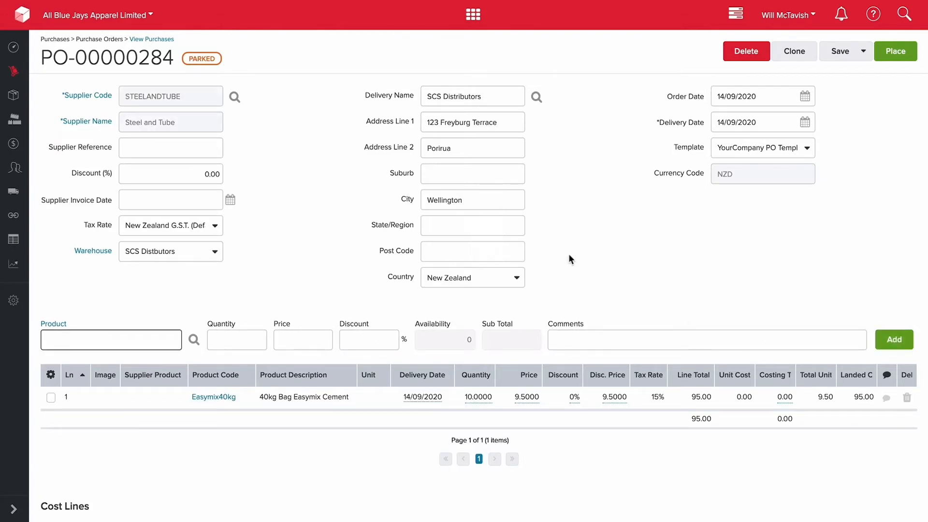
# Check the purchase order's totals and place the order.
pyautogui.scroll(-8, 569, 255)
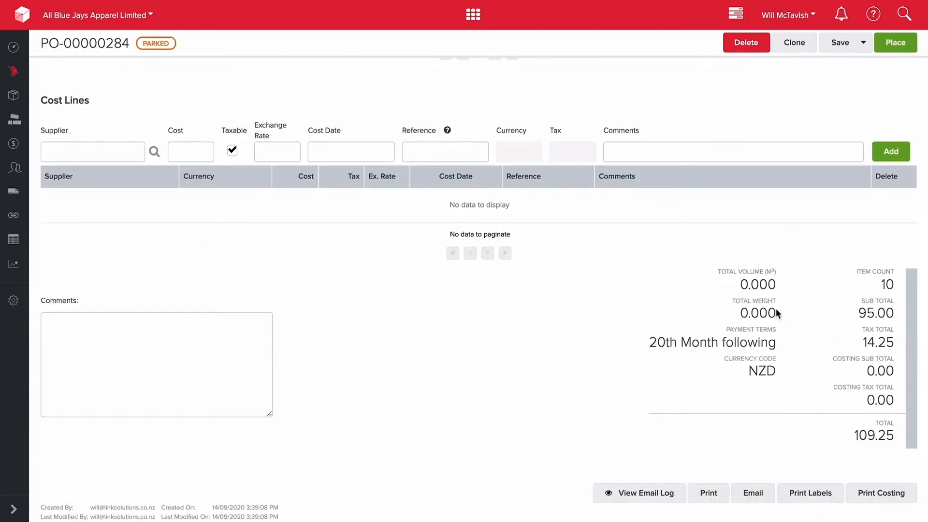
pyautogui.scroll(8, 806, 370)
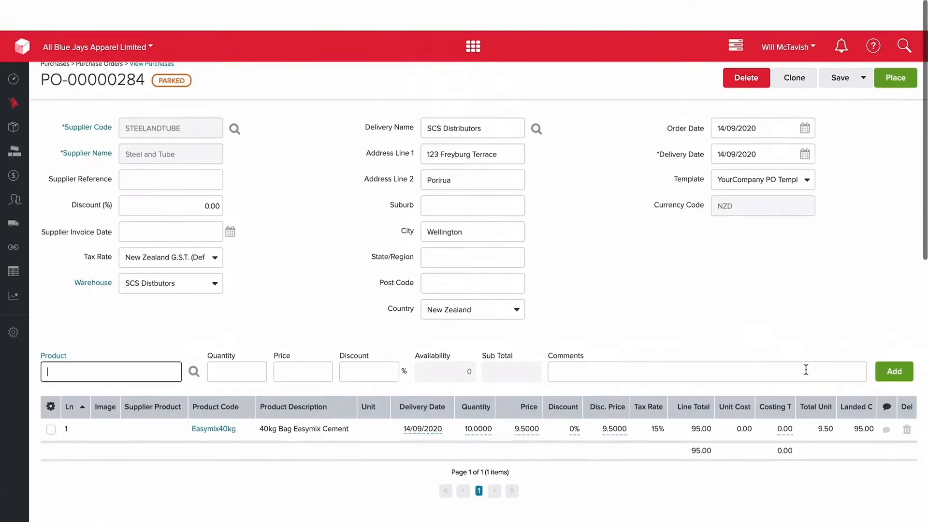
pyautogui.click(892, 54)
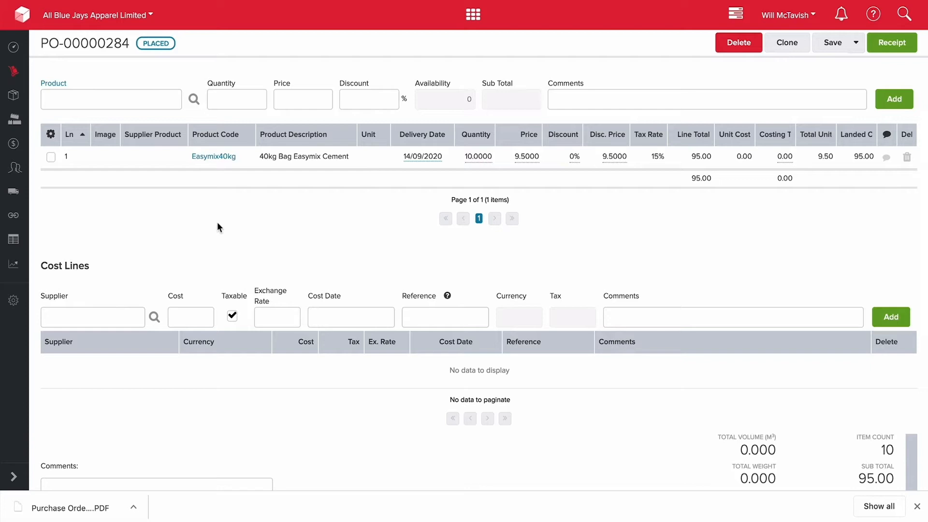
# Add a taxable DHL cost line of 50.00 to the placed purchase order.
pyautogui.click(80, 312)
pyautogui.write('dhl')
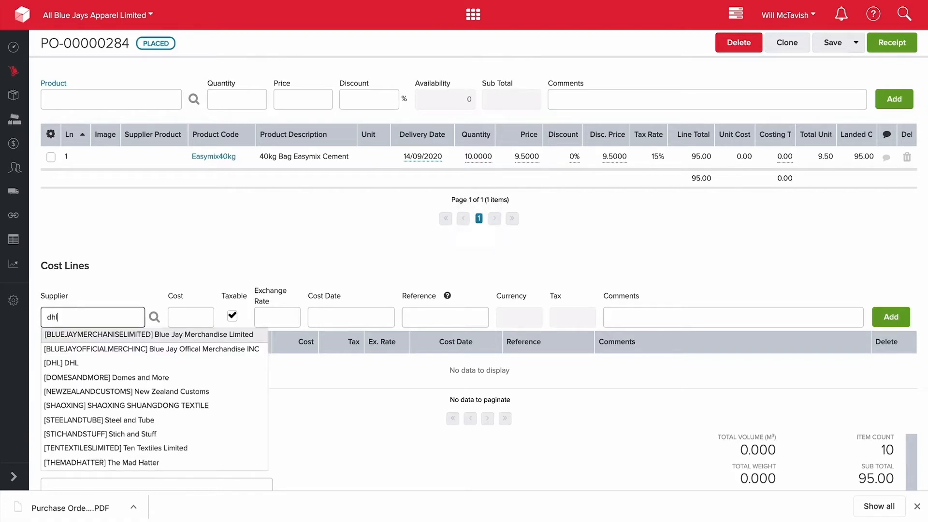
pyautogui.press('Tab')
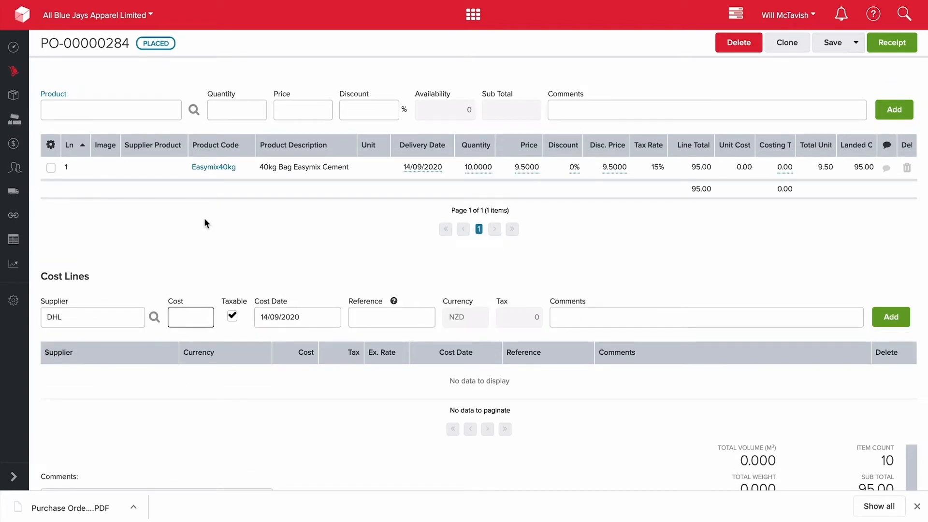
pyautogui.write('10')
pyautogui.press('Tab')
pyautogui.press('Tab')
pyautogui.press('Tab')
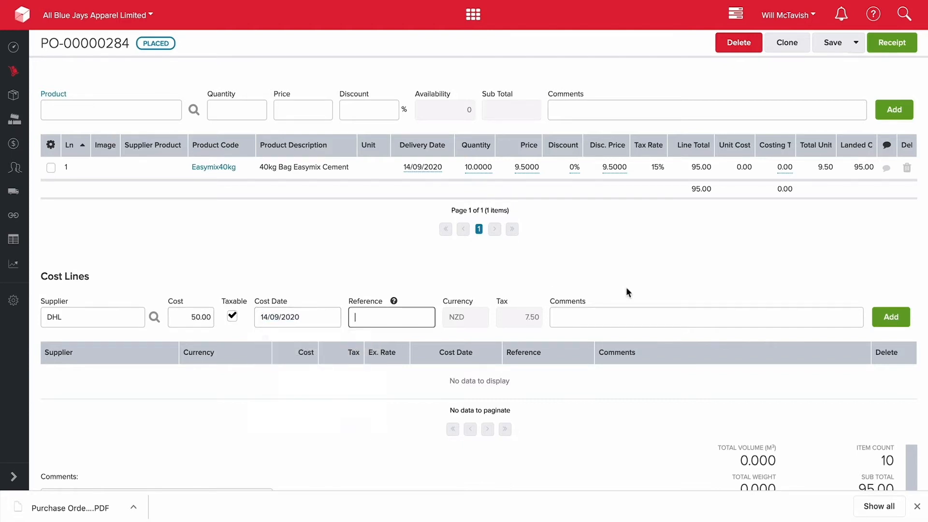
pyautogui.click(900, 316)
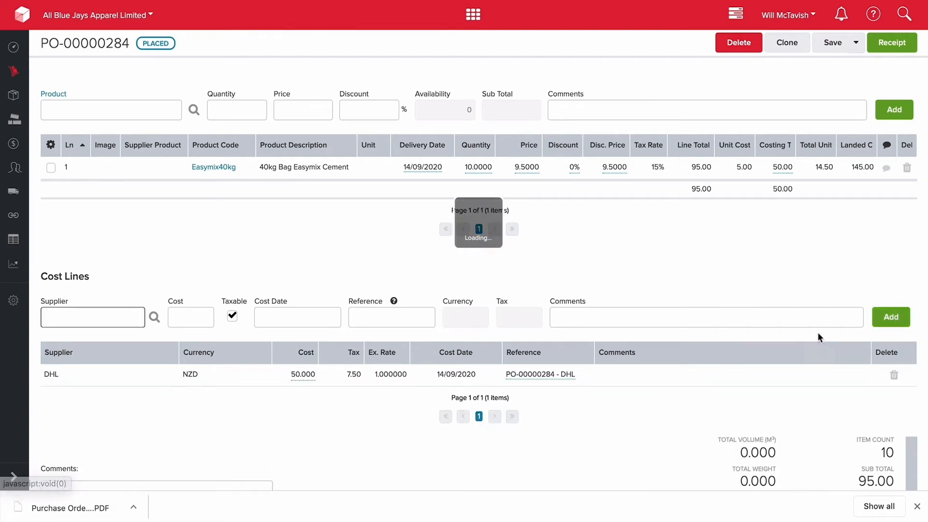
# Receipt the purchase order in full and complete it, confirming the completion.
pyautogui.scroll(-3, 707, 312)
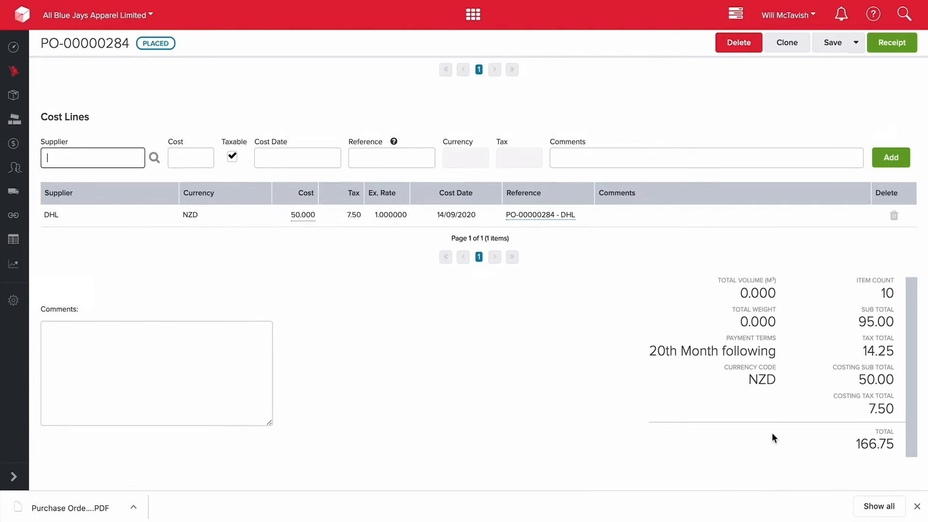
pyautogui.scroll(10, 773, 434)
pyautogui.click(892, 53)
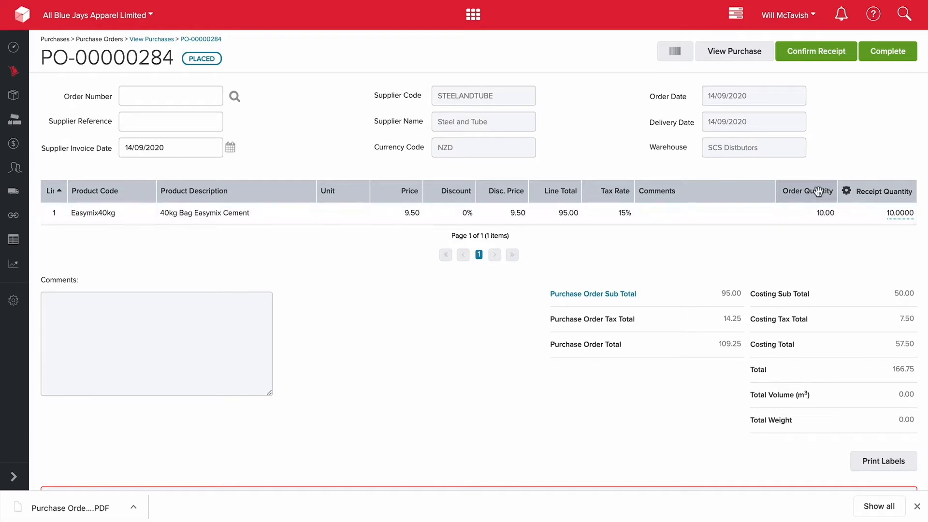
pyautogui.click(875, 58)
pyautogui.click(456, 294)
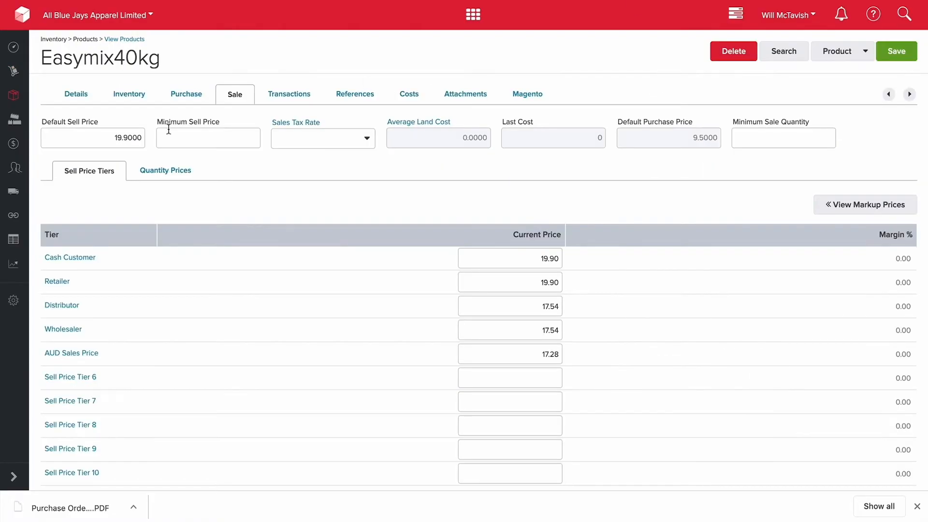
# Review the Easymix40kg product's stock figures, average land cost and sell price margins.
pyautogui.click(77, 96)
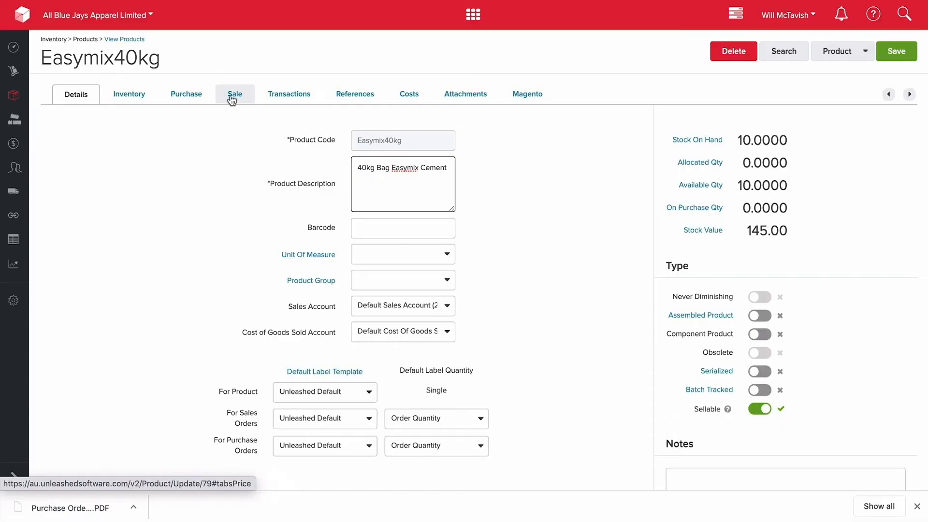
pyautogui.click(230, 94)
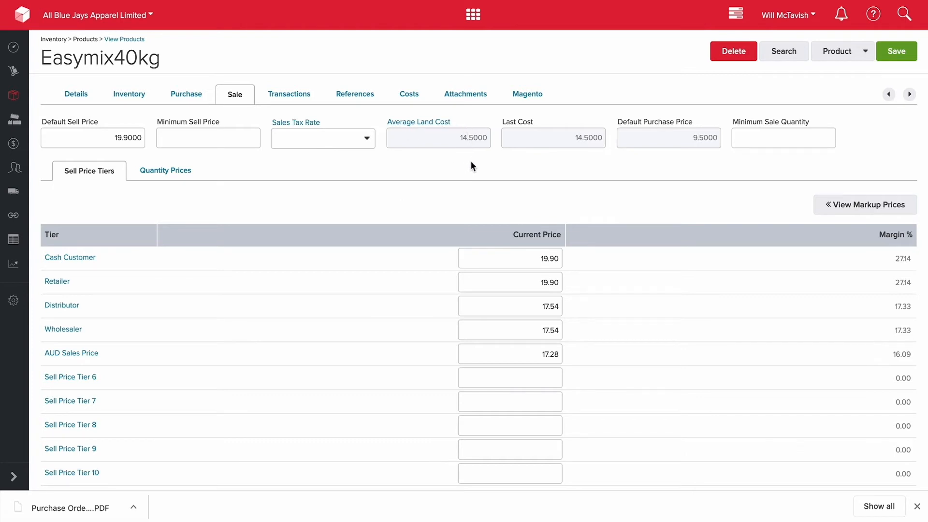
# Create a new purchase order with STEELANDTUBE as the supplier.
pyautogui.click(474, 14)
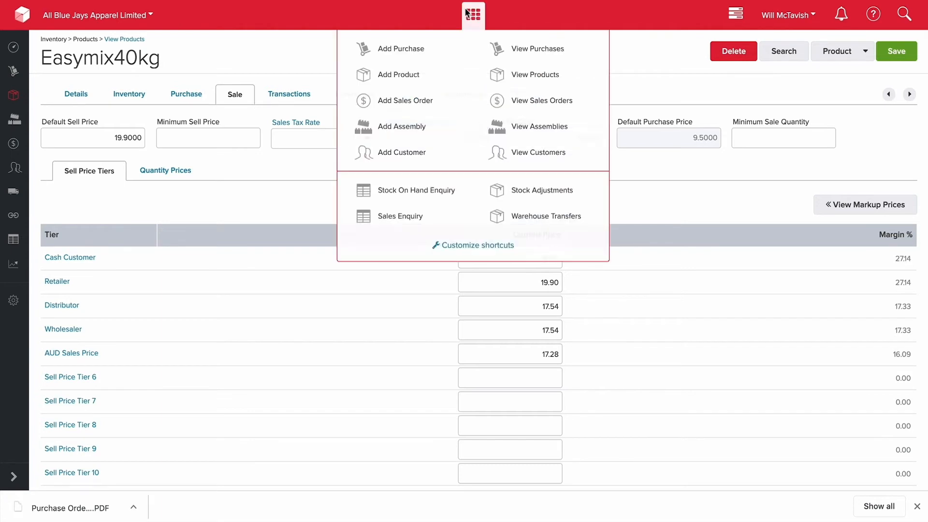
pyautogui.click(440, 43)
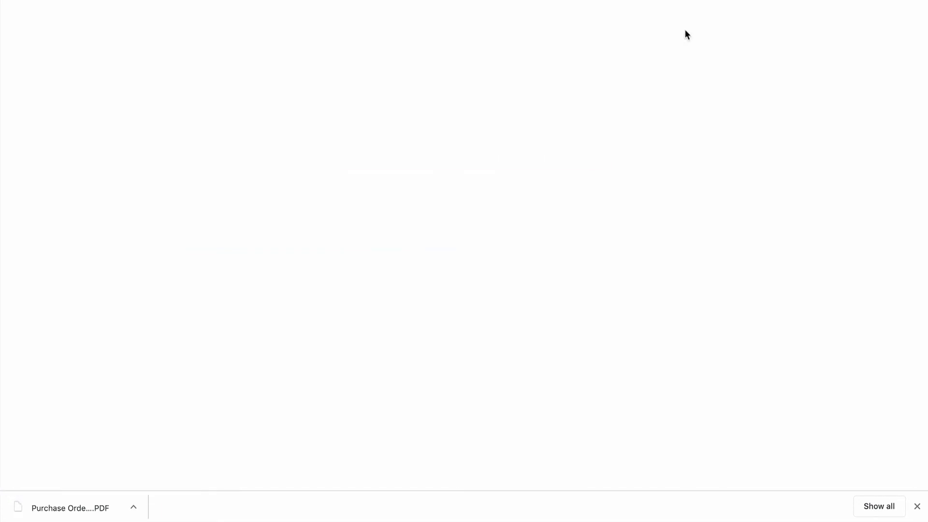
pyautogui.write('st')
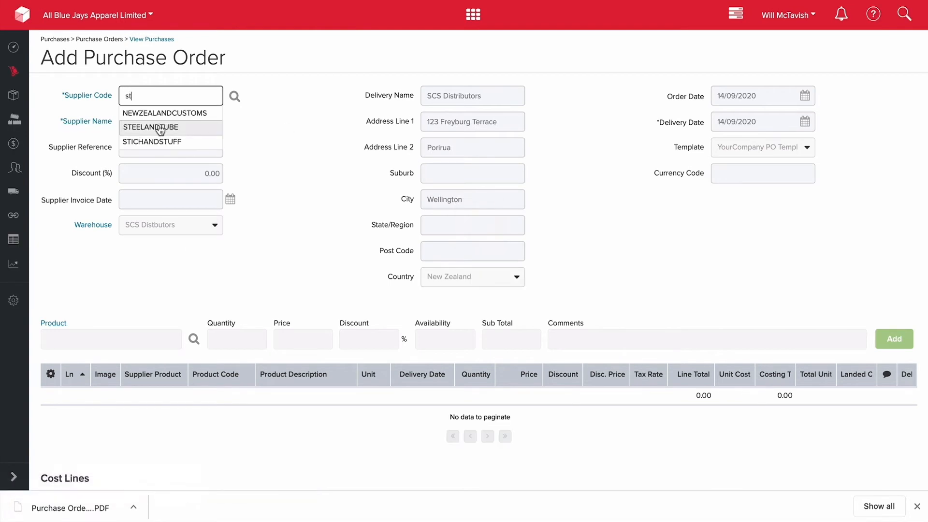
pyautogui.click(160, 128)
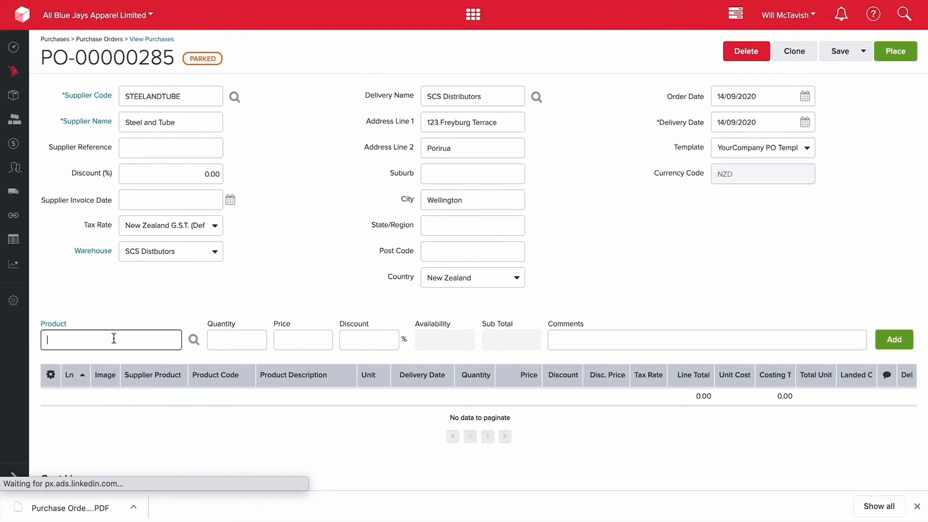
# Add a line for 10 units of Easymix40kg to the new purchase order and place the order.
pyautogui.write('4')
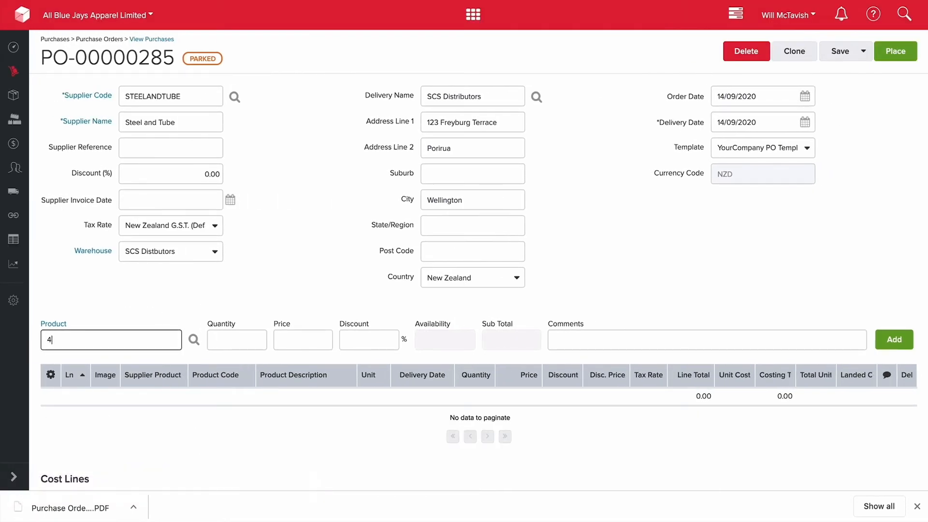
pyautogui.write('0')
pyautogui.click(149, 356)
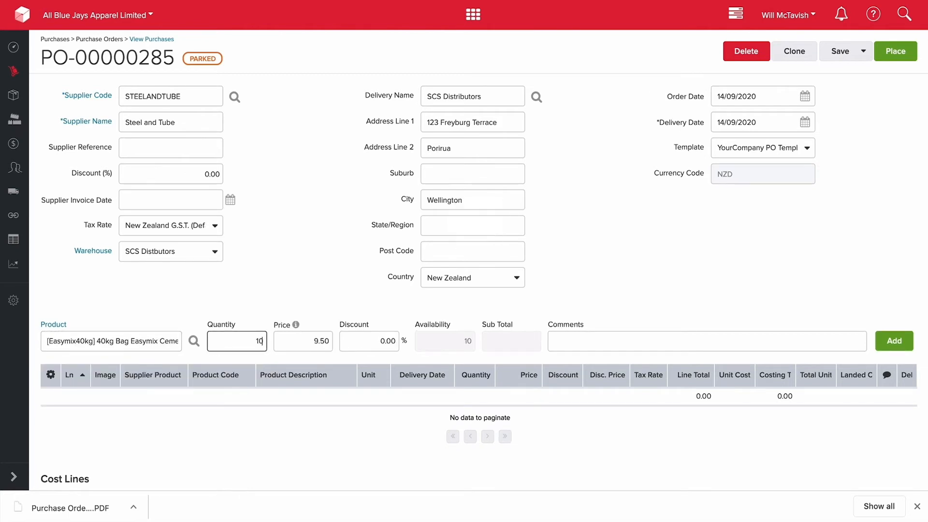
pyautogui.press('Tab')
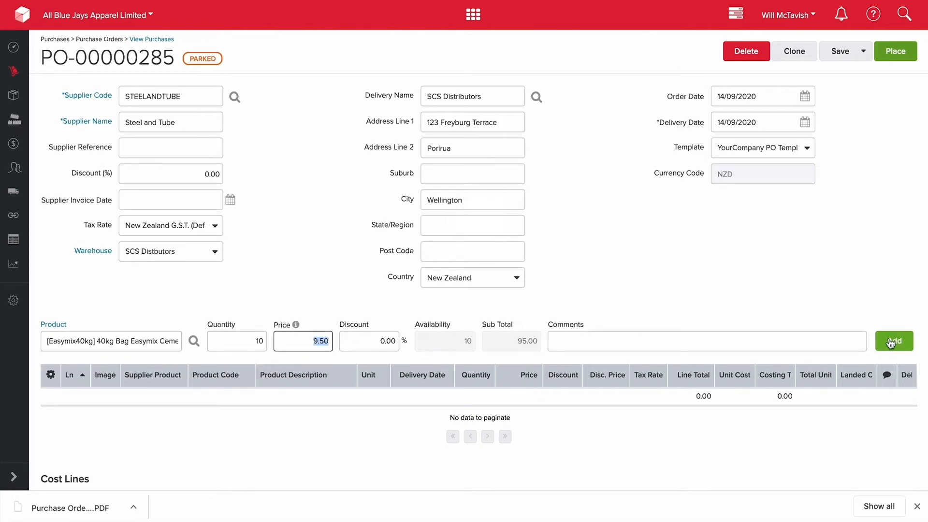
pyautogui.click(893, 341)
pyautogui.scroll(-4, 626, 262)
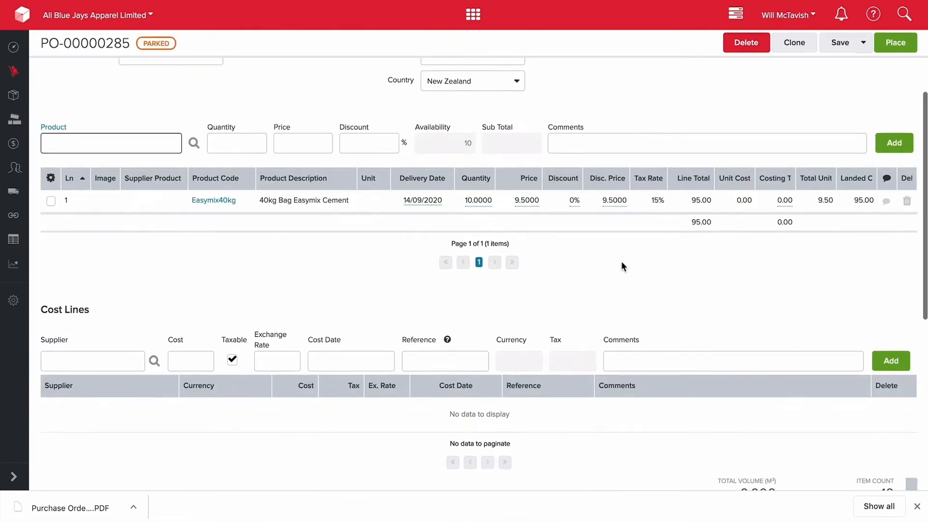
pyautogui.click(906, 46)
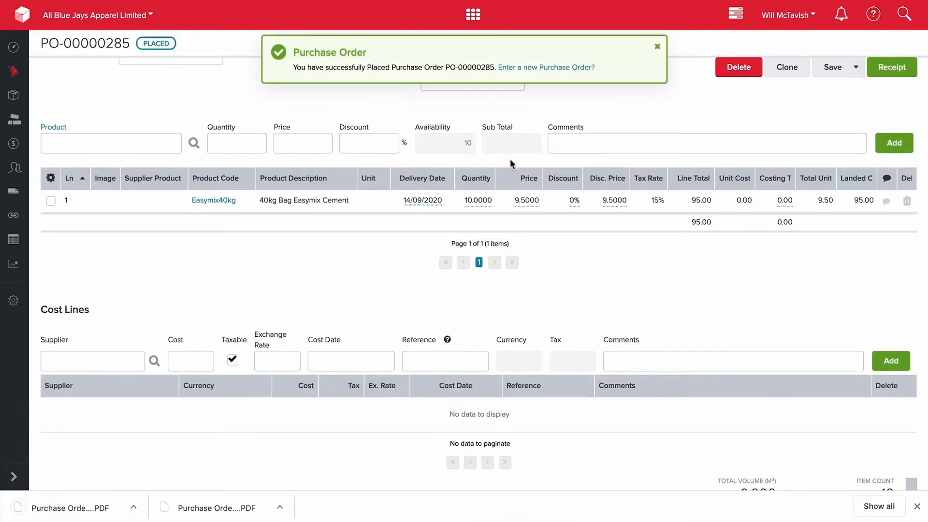
# Add a taxable DHL cost line of 80.00 to the second purchase order.
pyautogui.click(77, 362)
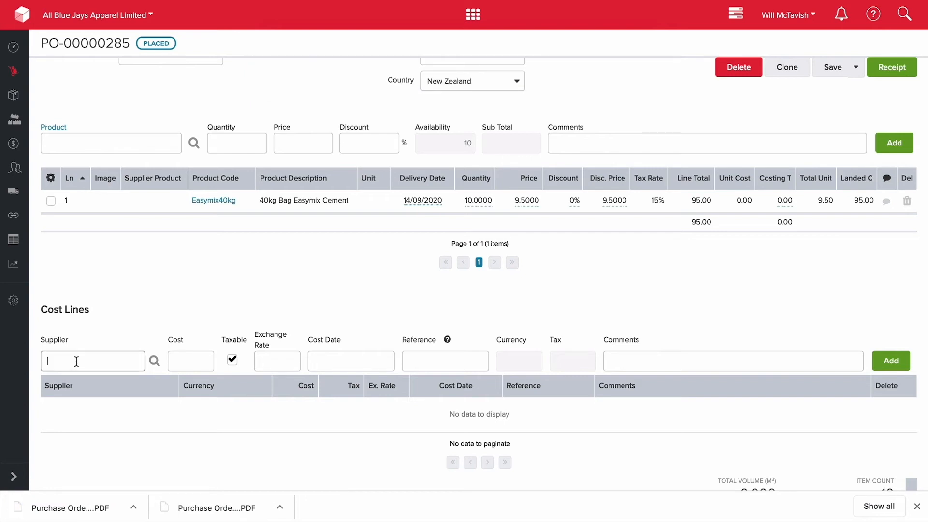
pyautogui.write('dhl')
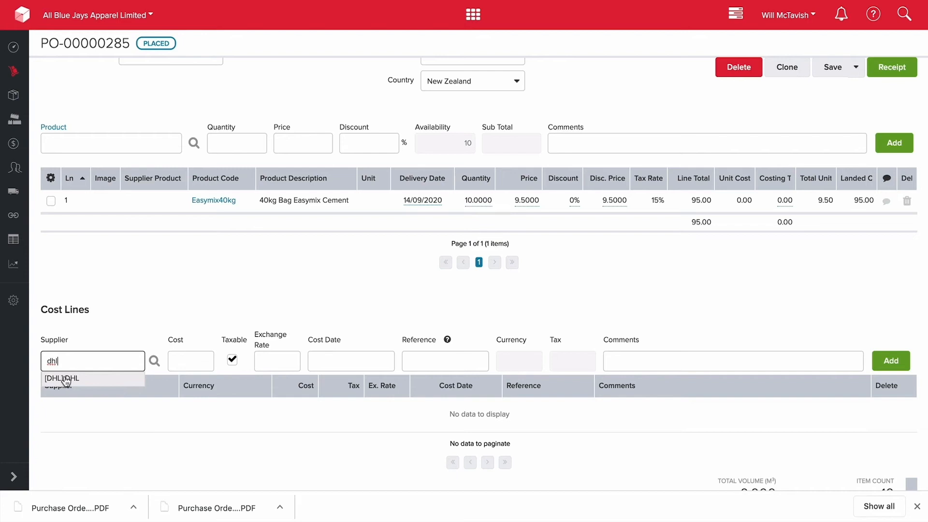
pyautogui.click(66, 379)
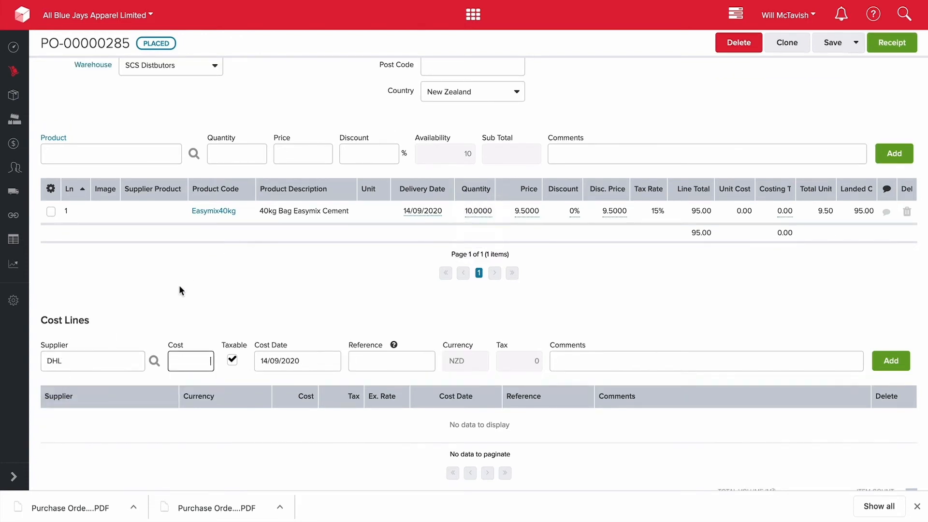
pyautogui.write('80')
pyautogui.press('Tab')
pyautogui.press('Tab')
pyautogui.press('Tab')
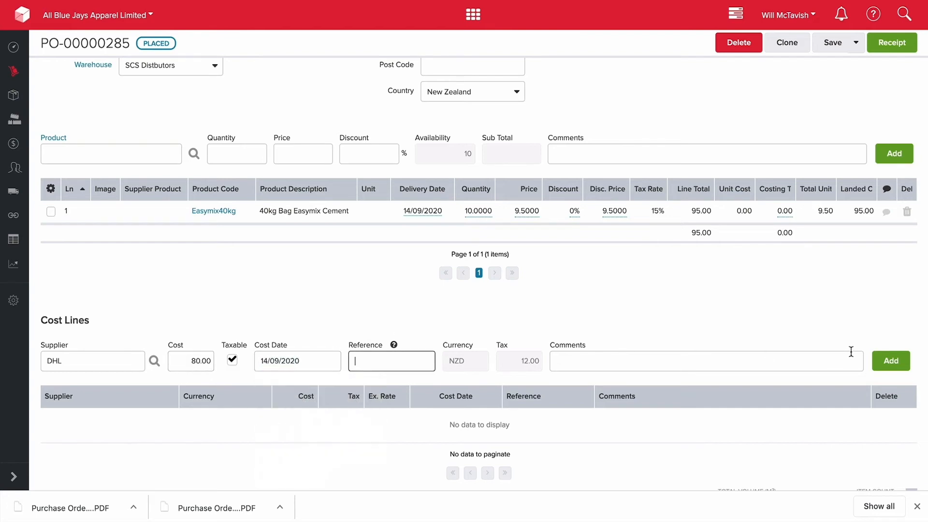
pyautogui.click(892, 362)
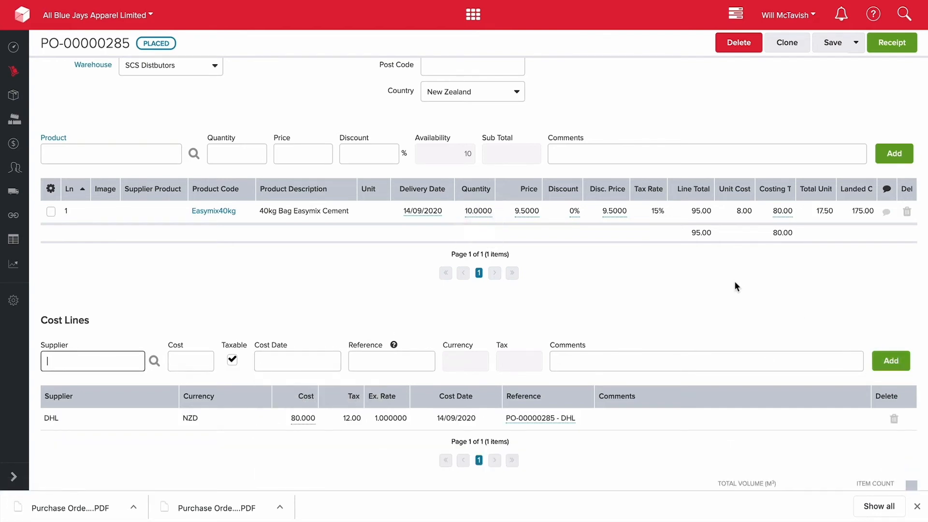
# Receipt the second purchase order in full and complete it, confirming the completion.
pyautogui.scroll(-5, 735, 286)
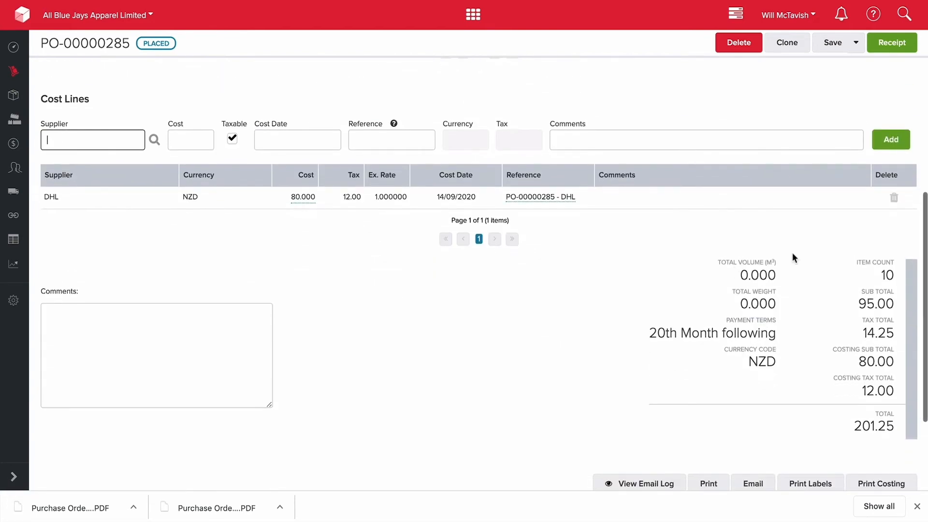
pyautogui.click(891, 44)
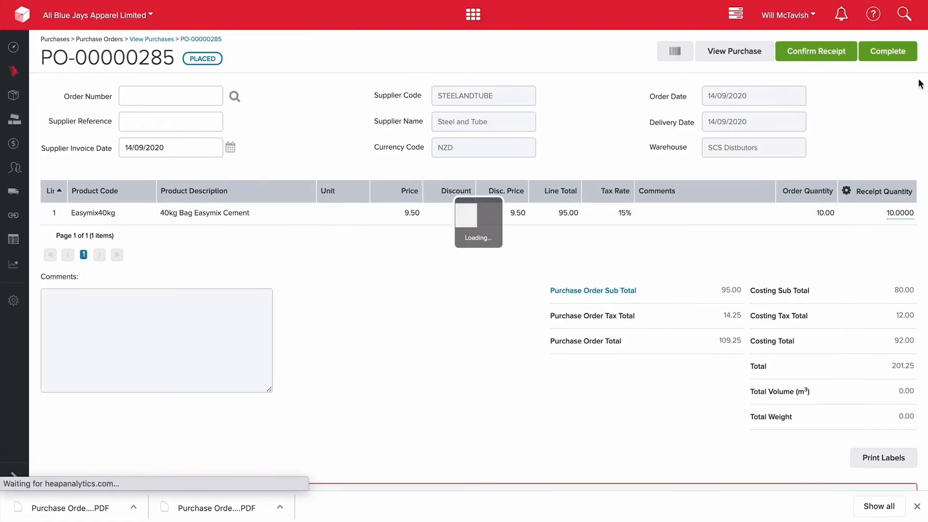
pyautogui.click(884, 53)
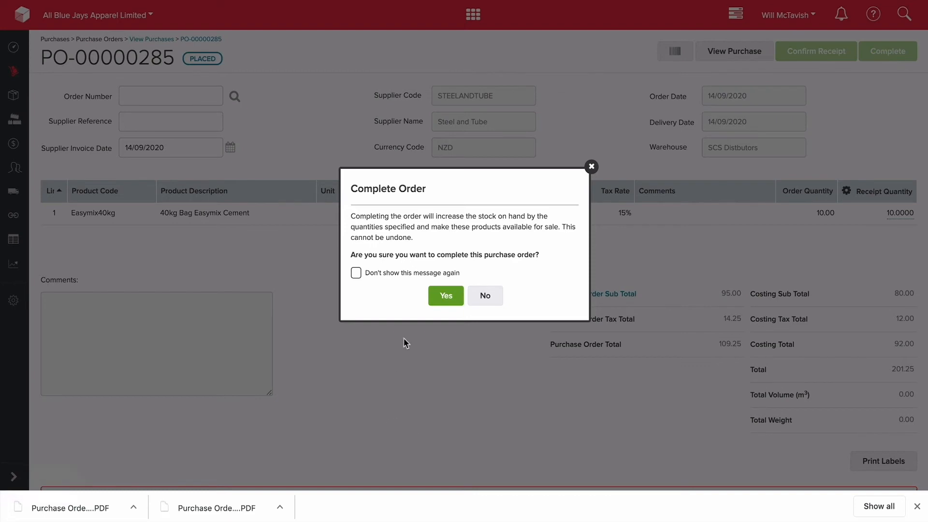
pyautogui.click(445, 295)
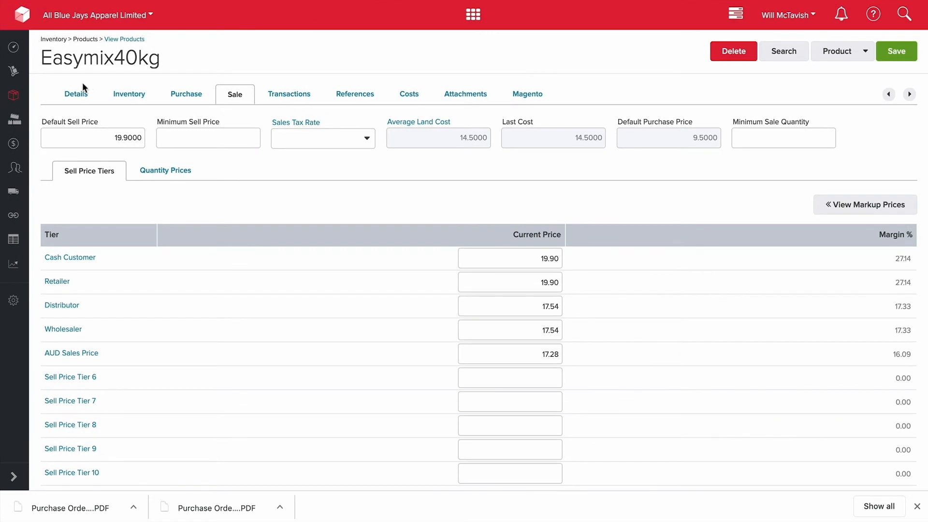
# Reload the Easymix40kg product record and compare its updated stock value, average land cost and last cost.
pyautogui.click(75, 95)
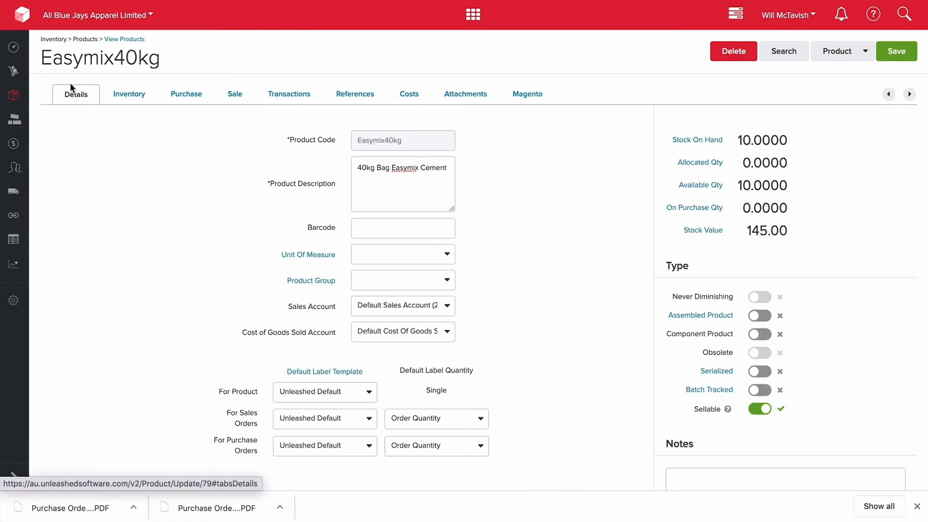
pyautogui.press('super+r')
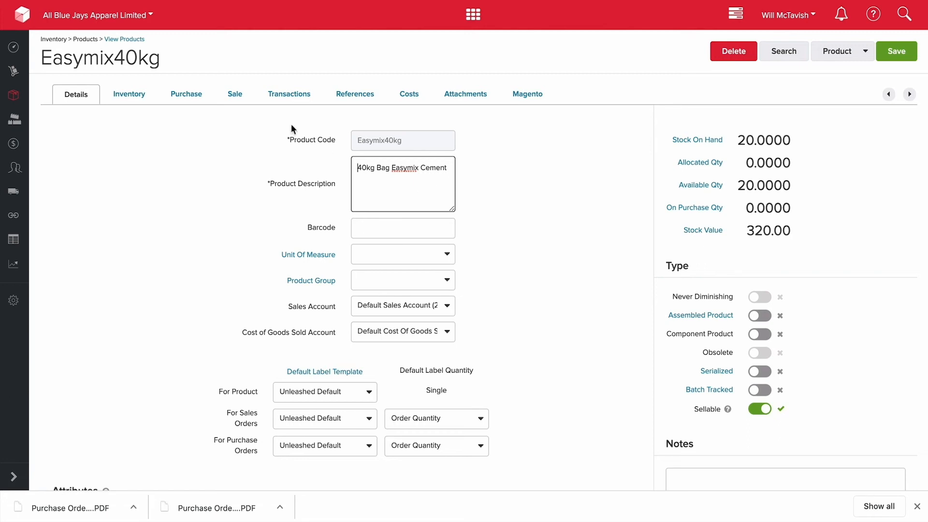
pyautogui.click(239, 99)
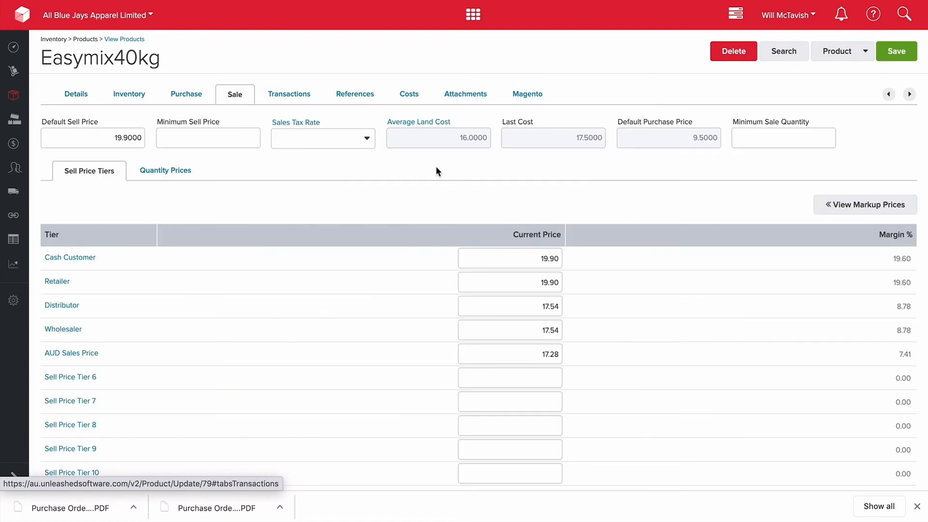